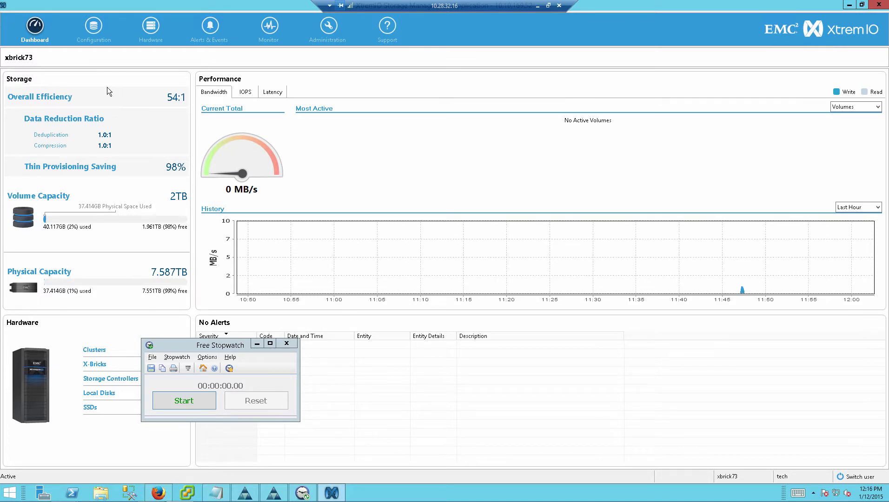
Review the Source-ODX and Destination-ODX volume mappings and the ODX01 initiator group in the array configuration, and return to the dashboard.
{"action": "left_click", "coordinate": [95, 32]}
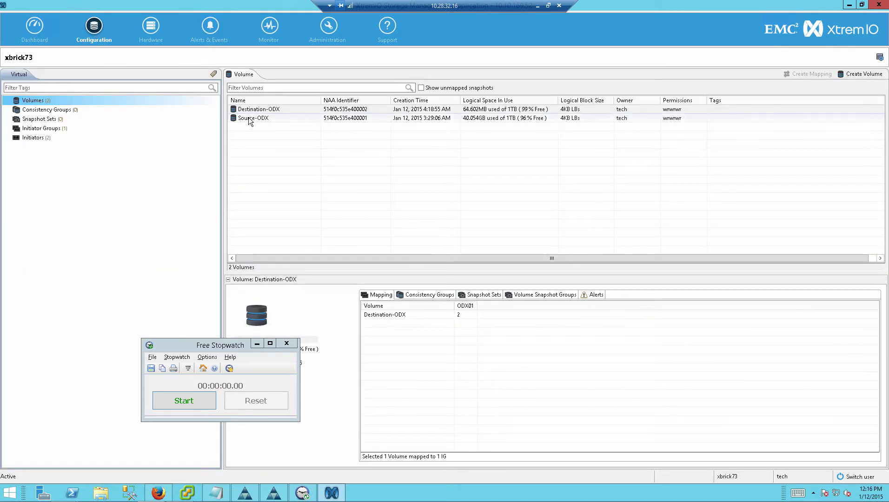
{"action": "left_click", "coordinate": [249, 120]}
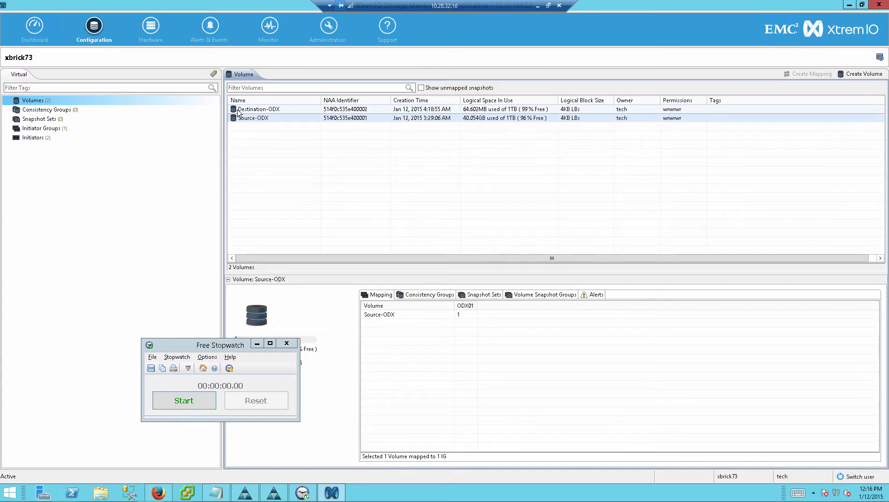
{"action": "left_click", "coordinate": [238, 111]}
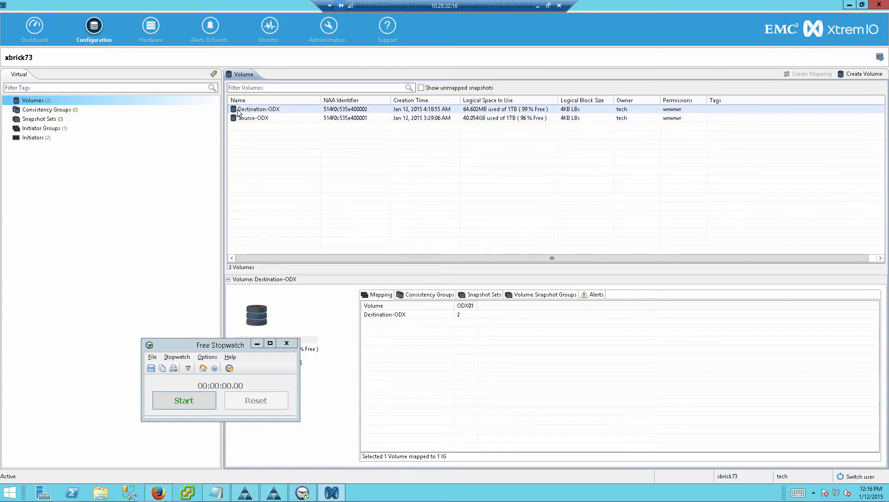
{"action": "left_click", "coordinate": [71, 129]}
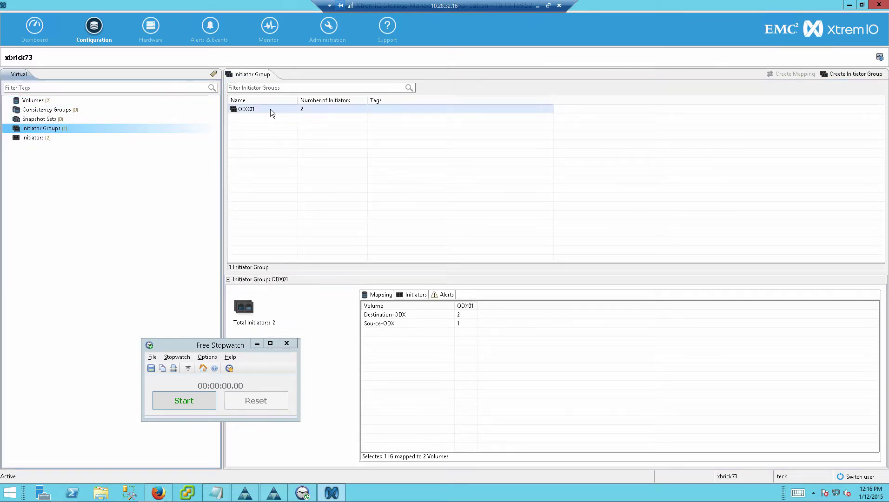
{"action": "left_click", "coordinate": [313, 111]}
{"action": "left_click_drag", "start_coordinate": [294, 109], "coordinate": [294, 111]}
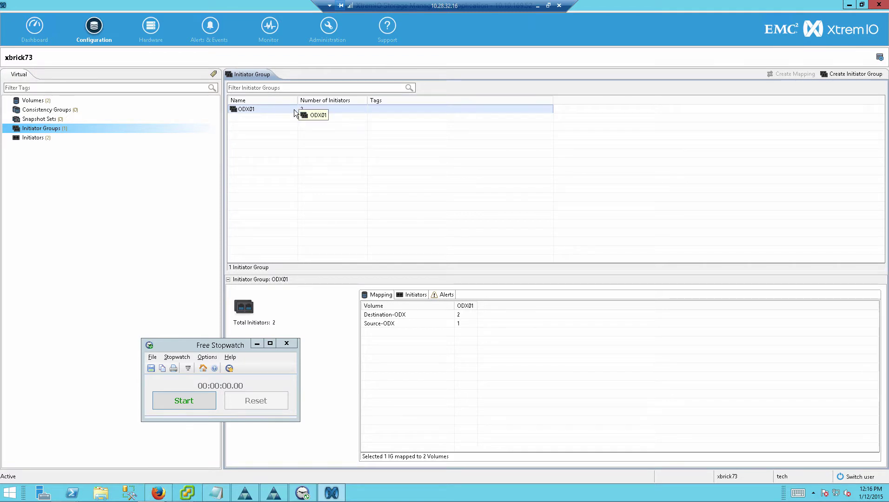
{"action": "left_click", "coordinate": [33, 31]}
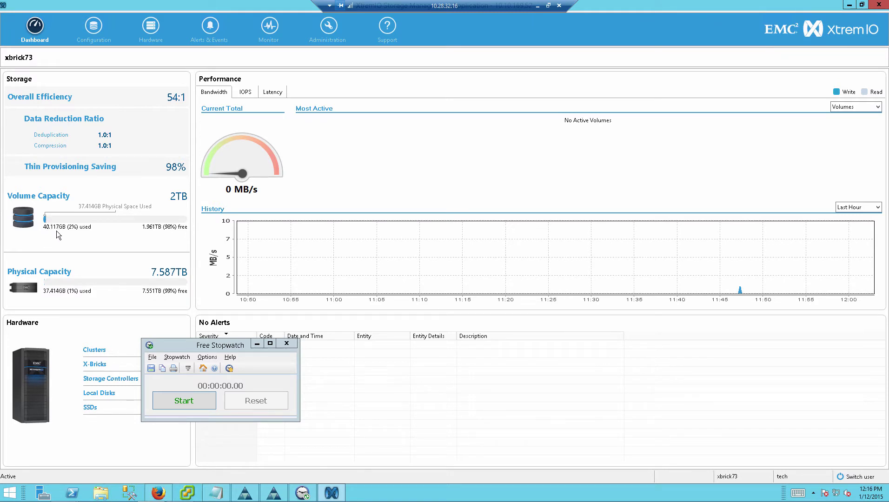
Switch to the odx01 KVM console and check the properties of the to-copy folder on Source-Vol01 (D:).
{"action": "left_click", "coordinate": [274, 494]}
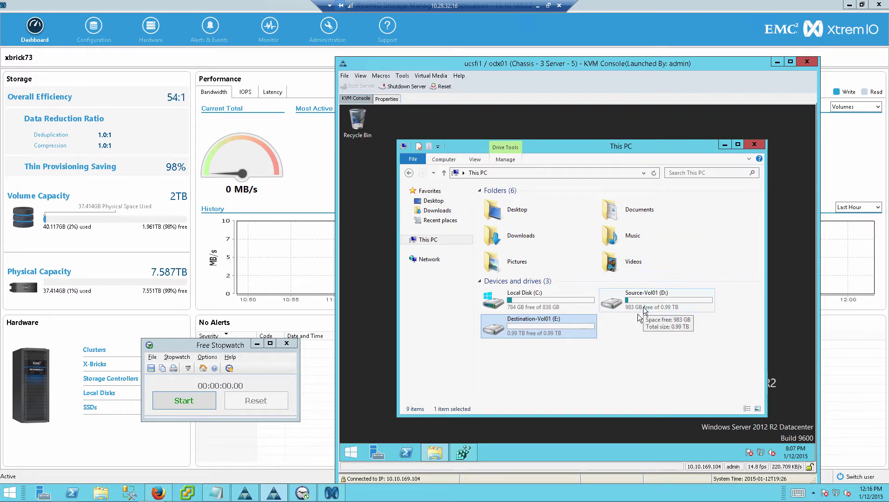
{"action": "left_click", "coordinate": [304, 138]}
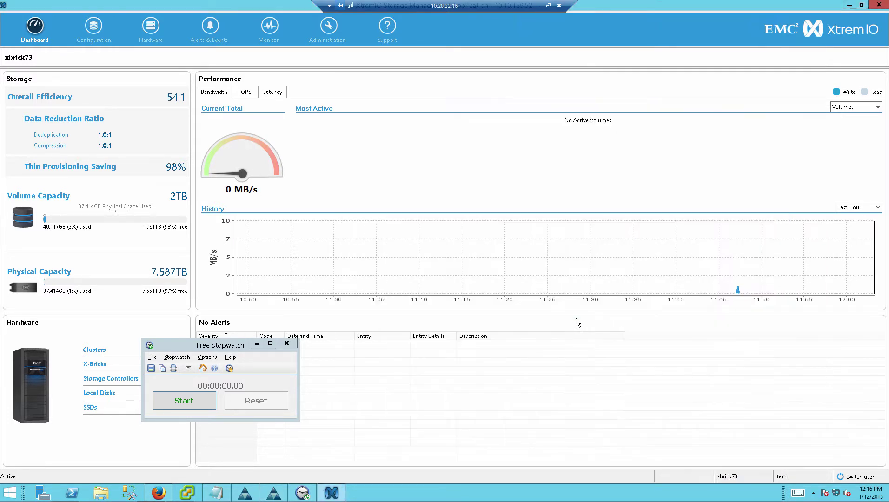
{"action": "left_click", "coordinate": [278, 493]}
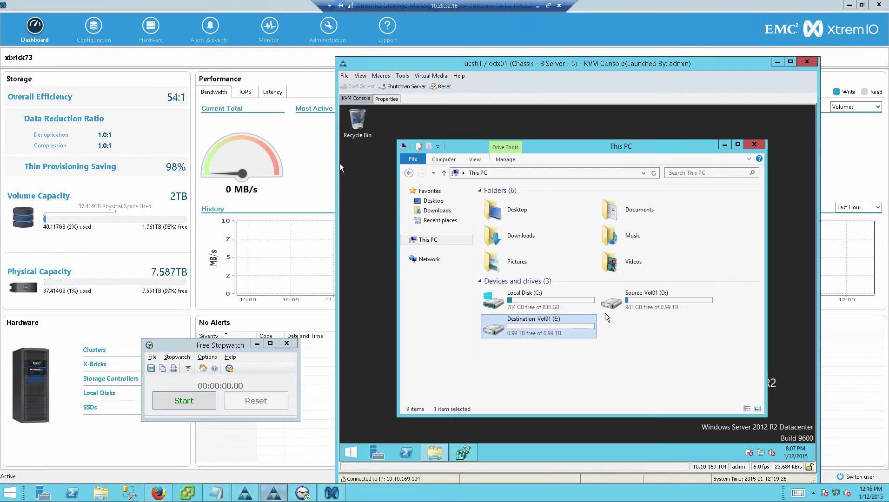
{"action": "left_click", "coordinate": [640, 301]}
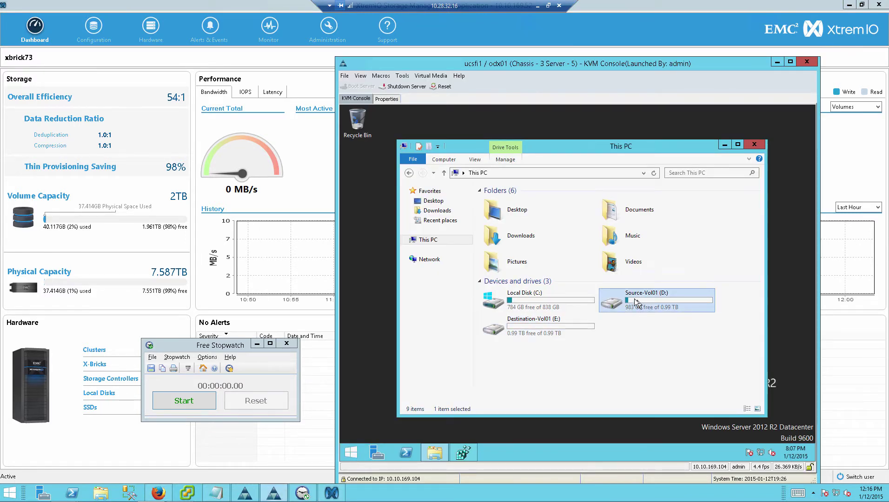
{"action": "double_click", "coordinate": [639, 303]}
{"action": "right_click", "coordinate": [506, 201]}
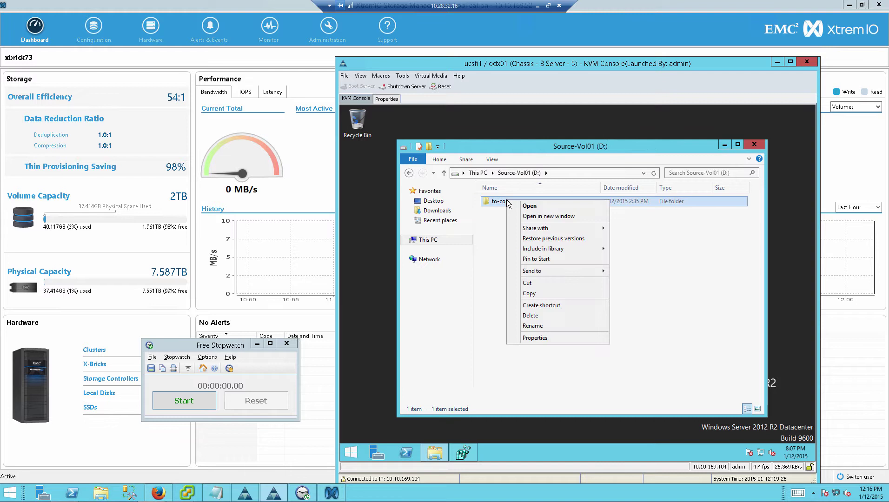
{"action": "left_click", "coordinate": [536, 338]}
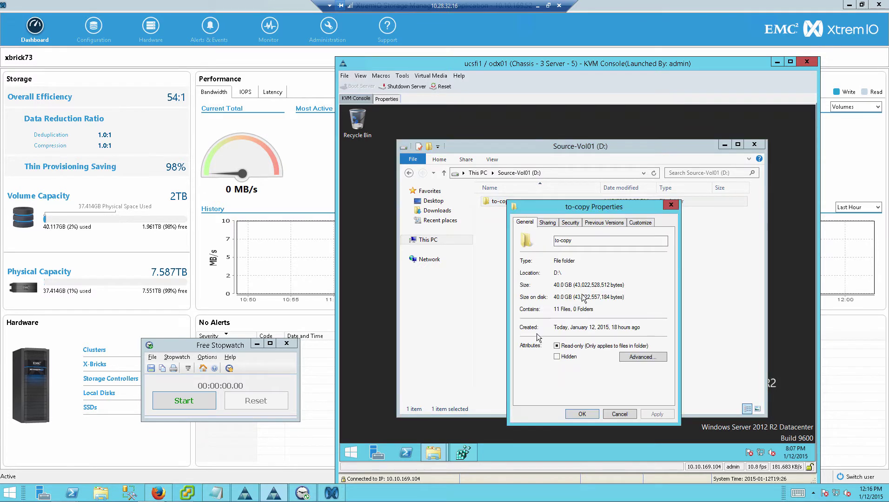
{"action": "left_click", "coordinate": [618, 414]}
Check the contents of Destination-Vol01 (E:) and the FilterSupportedFeaturesMode value in the server's Registry Editor.
{"action": "left_click", "coordinate": [410, 172]}
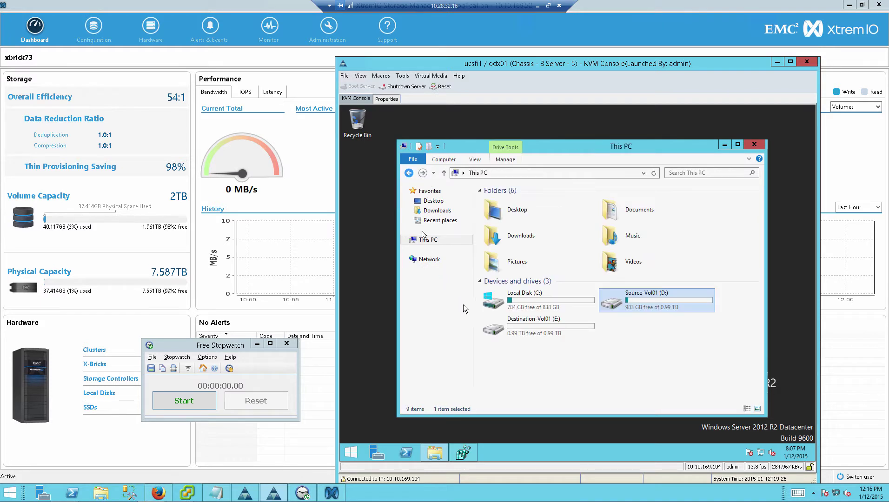
{"action": "double_click", "coordinate": [541, 326]}
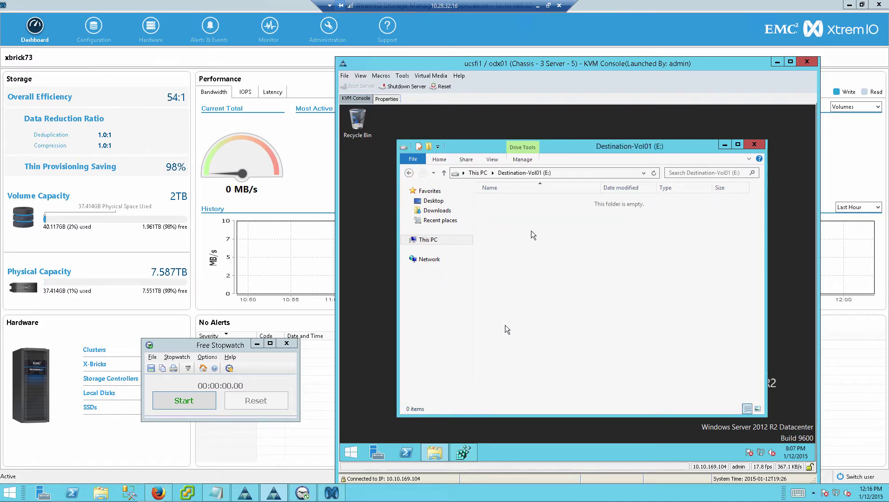
{"action": "left_click", "coordinate": [409, 173]}
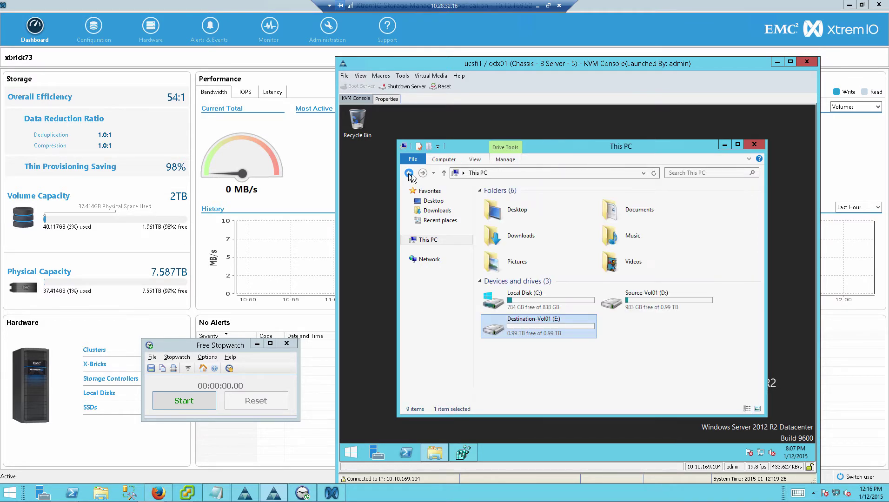
{"action": "left_click", "coordinate": [470, 453]}
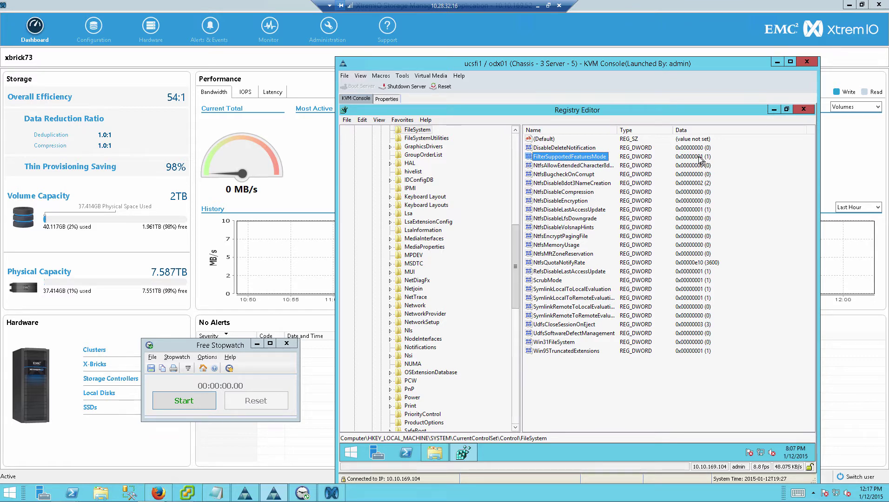
{"action": "left_click", "coordinate": [773, 110]}
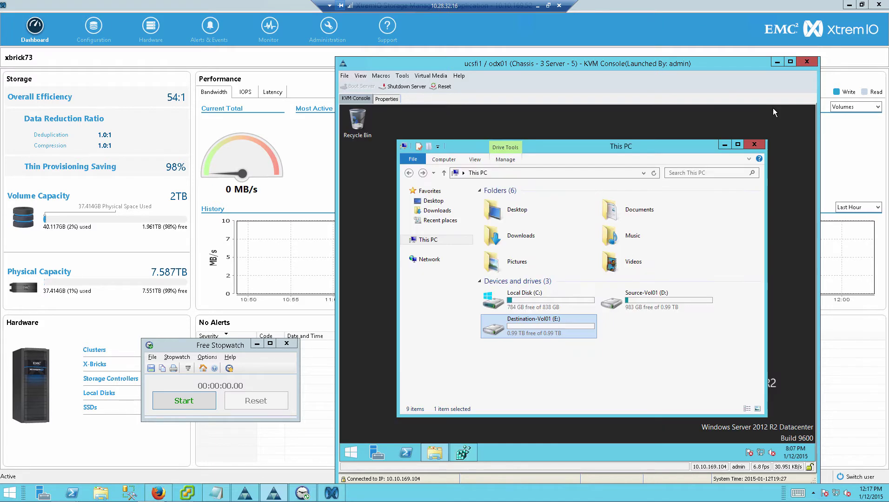
Copy the to-copy folder from Source-Vol01 (D:) to the clipboard and open Destination-Vol01 (E:).
{"action": "double_click", "coordinate": [649, 301]}
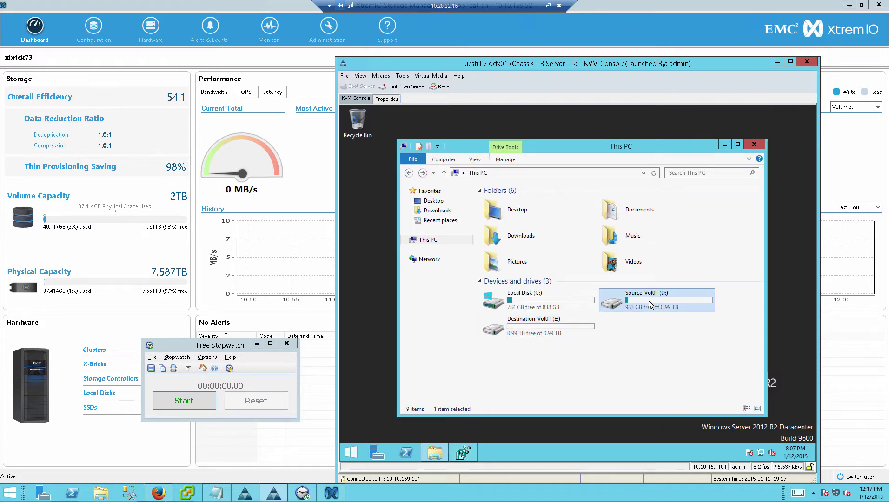
{"action": "right_click", "coordinate": [502, 200]}
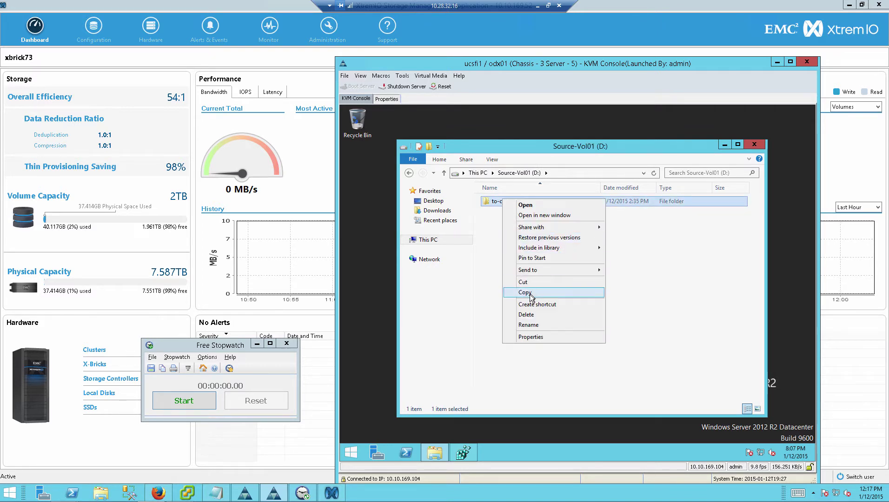
{"action": "left_click", "coordinate": [530, 293]}
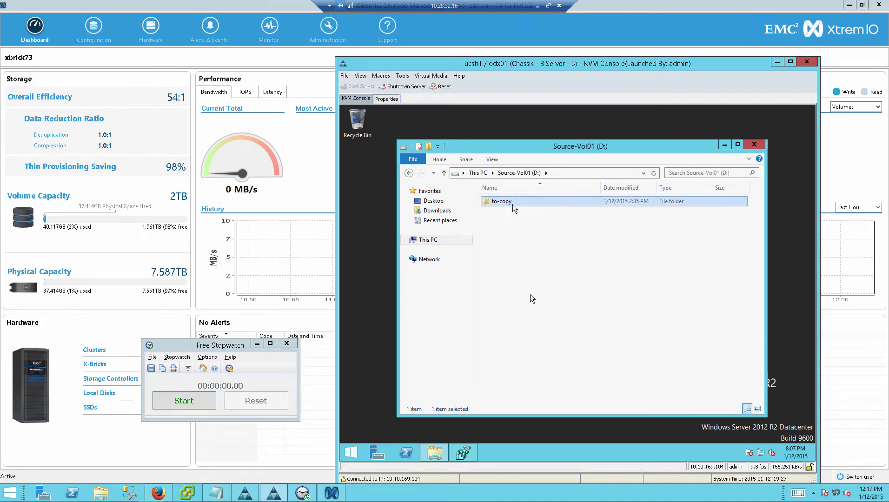
{"action": "left_click", "coordinate": [479, 175]}
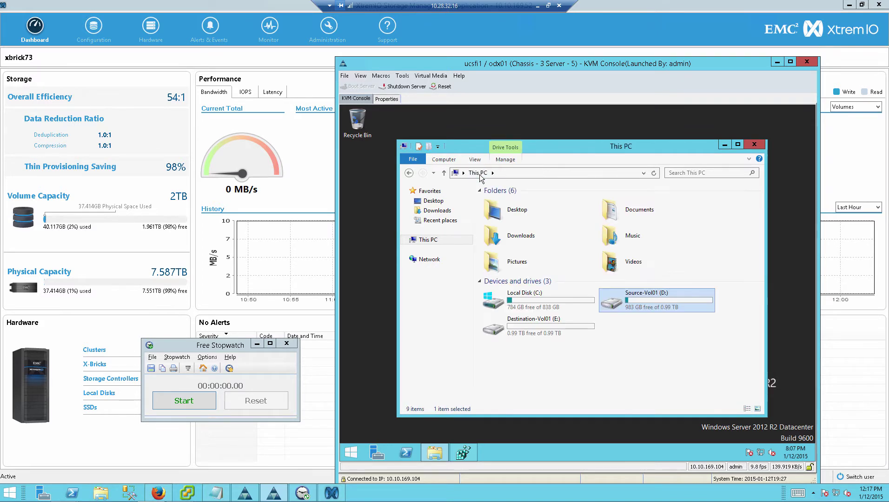
{"action": "double_click", "coordinate": [514, 328]}
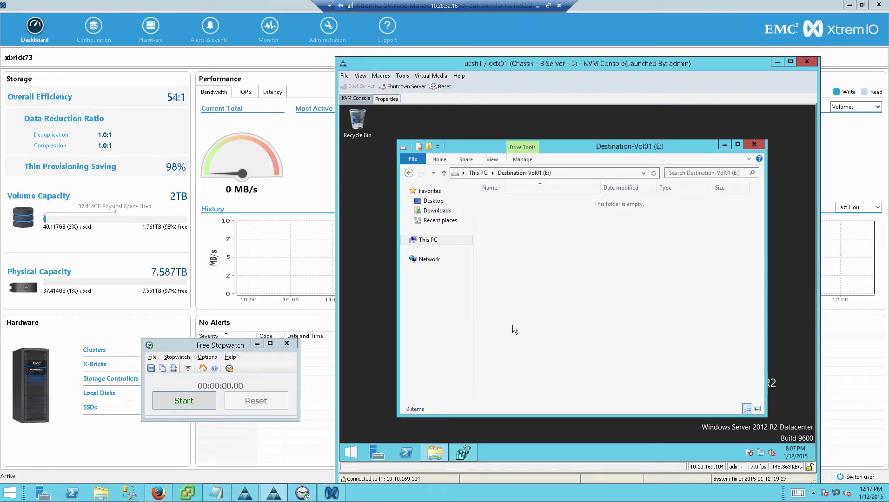
{"action": "right_click", "coordinate": [561, 264]}
{"action": "left_click", "coordinate": [582, 322]}
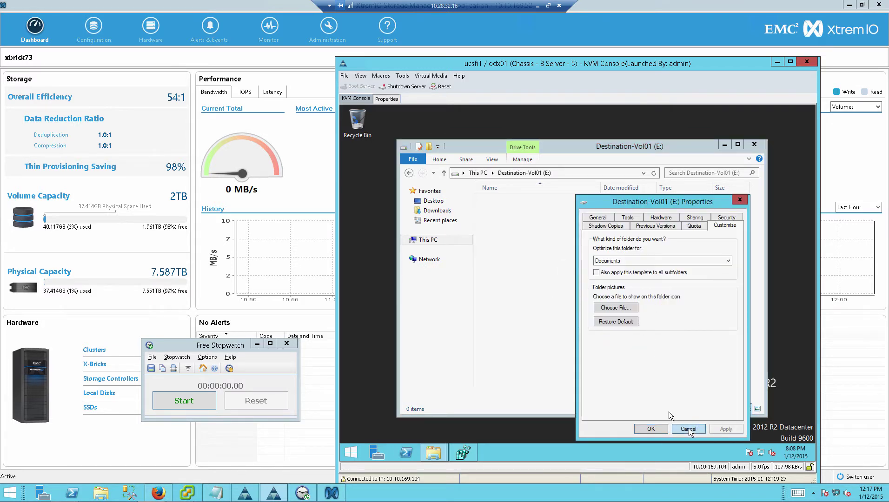
{"action": "left_click", "coordinate": [688, 428]}
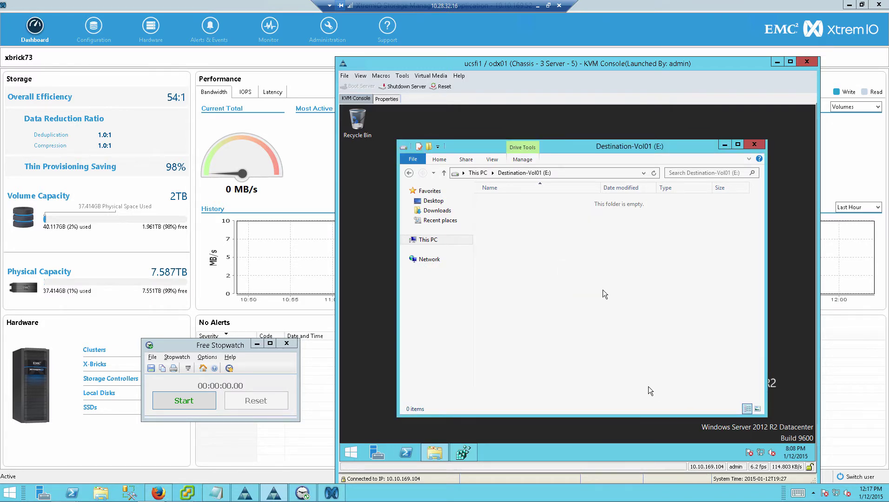
Paste the to-copy folder into Destination-Vol01 (E:) and start the stopwatch to time the copy.
{"action": "right_click", "coordinate": [615, 331]}
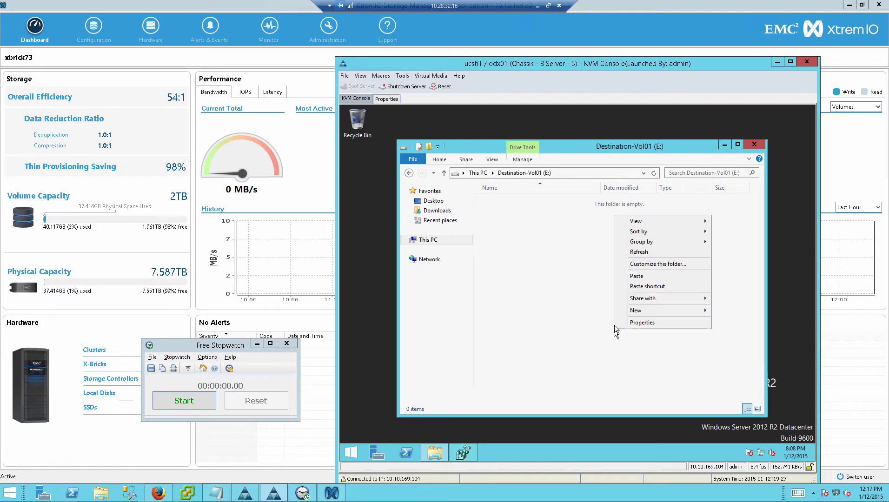
{"action": "left_click", "coordinate": [633, 277]}
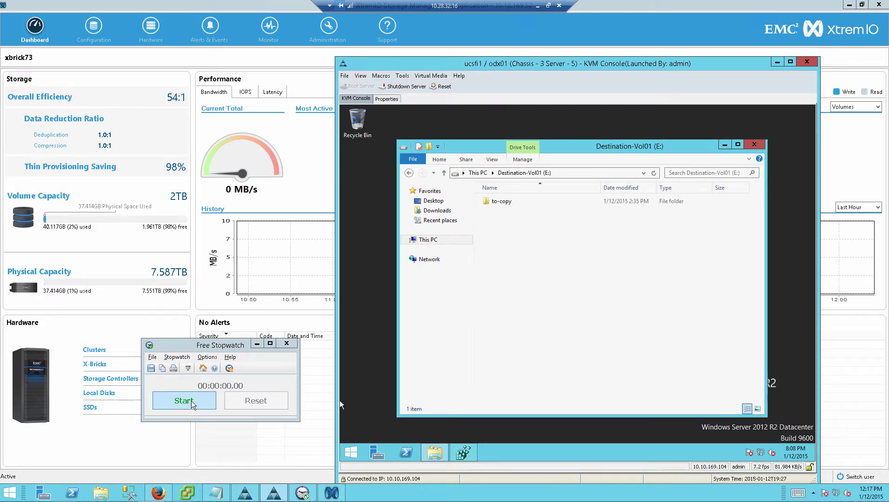
{"action": "left_click", "coordinate": [191, 402]}
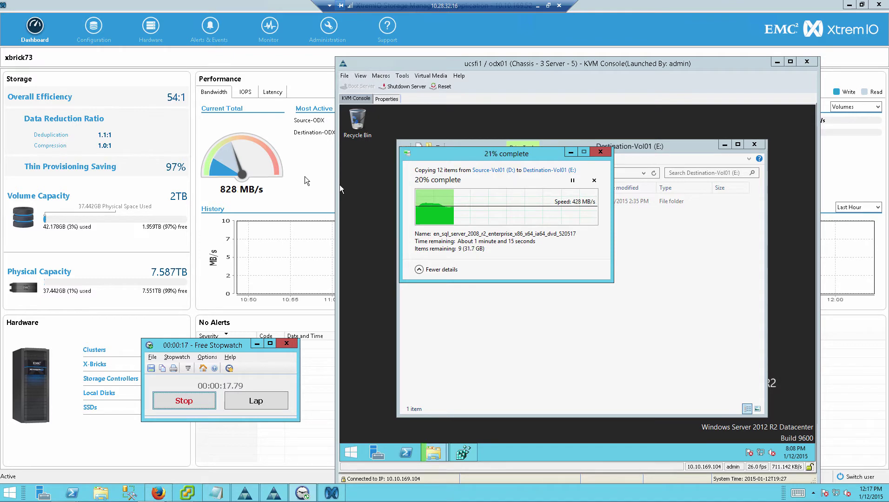
Move the KVM console clear of the dashboard's Most Active bandwidth bars, and stop the stopwatch when the copy finishes.
{"action": "left_click_drag", "start_coordinate": [439, 62], "coordinate": [453, 163]}
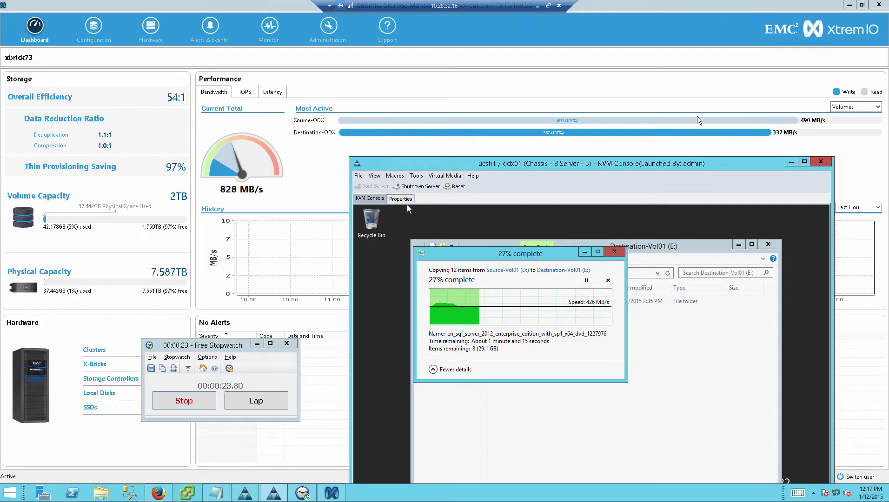
{"action": "mouse_move", "coordinate": [705, 137]}
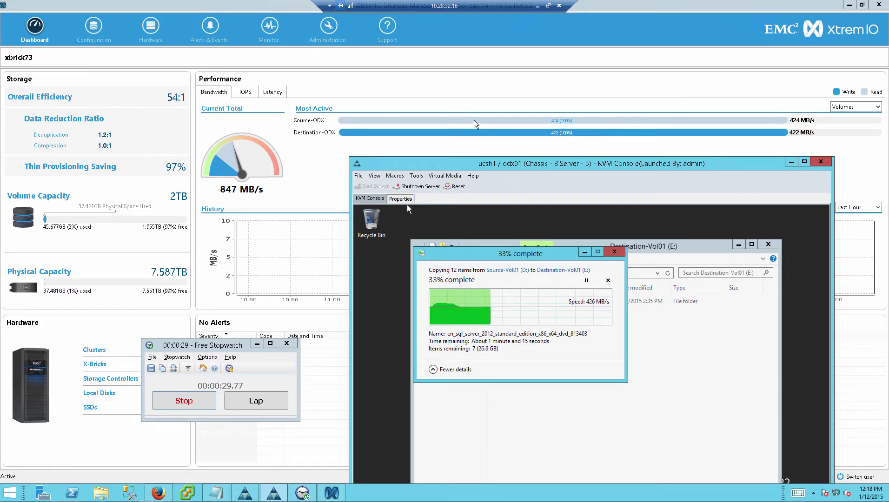
{"action": "mouse_move", "coordinate": [484, 136]}
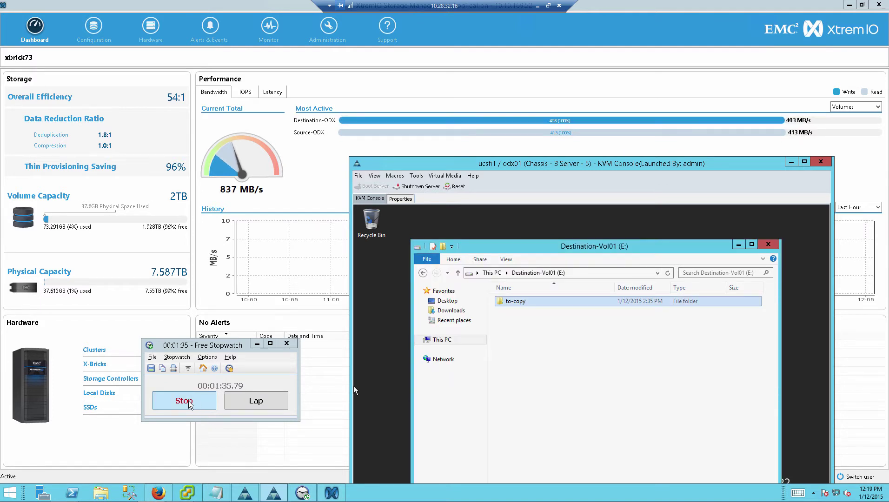
{"action": "left_click", "coordinate": [188, 402]}
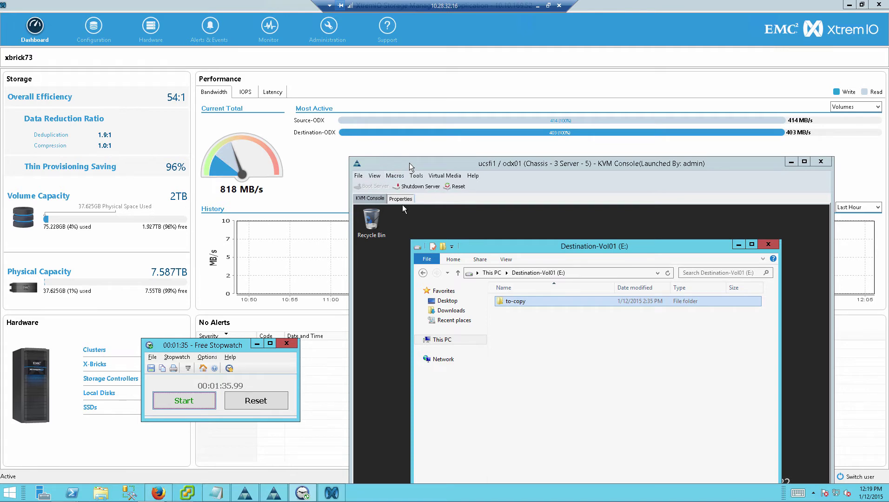
Move the KVM console back up and set the FilterSupportedFeaturesMode registry value under Control\FileSystem to 0.
{"action": "left_click_drag", "start_coordinate": [409, 159], "coordinate": [377, 46]}
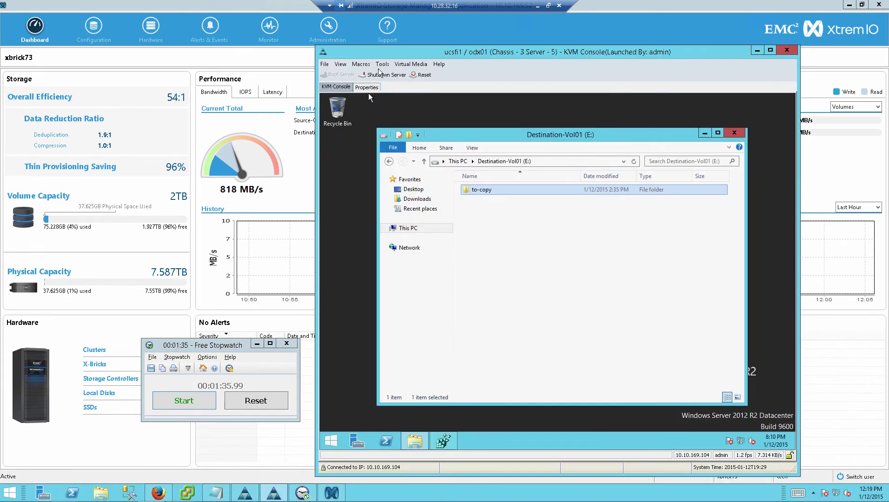
{"action": "left_click", "coordinate": [445, 442]}
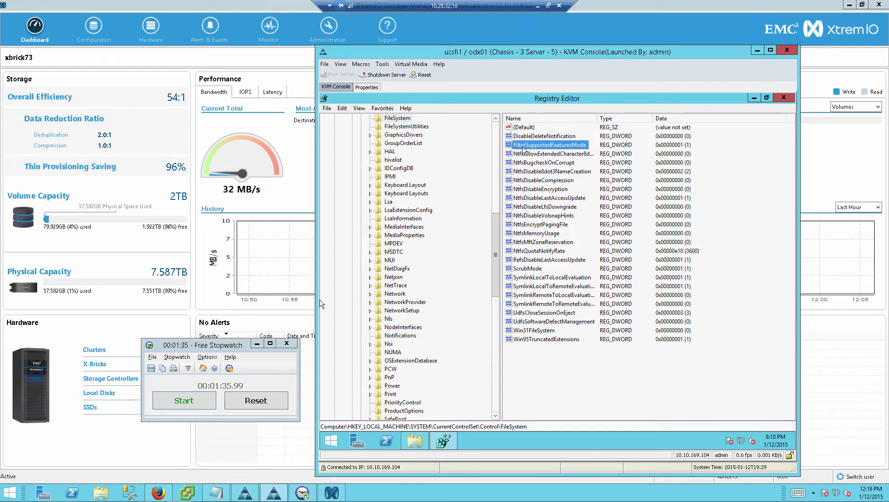
{"action": "double_click", "coordinate": [521, 146]}
{"action": "type", "text": "0"}
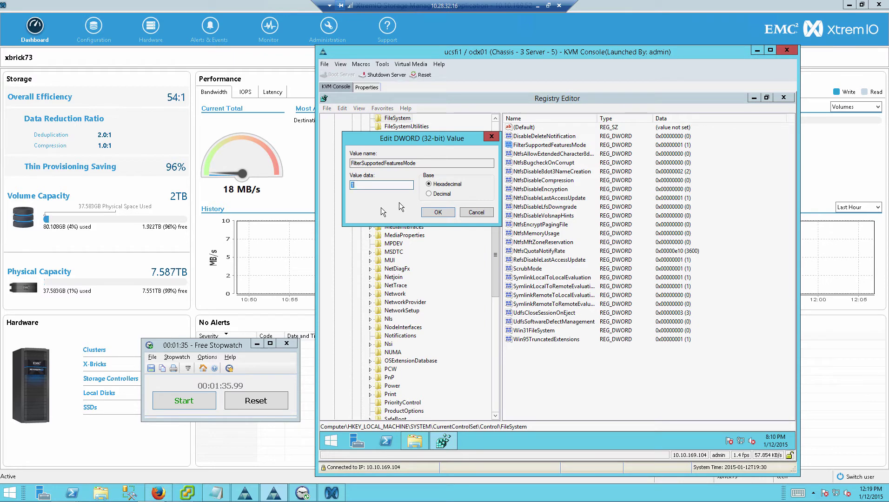
{"action": "left_click", "coordinate": [437, 212]}
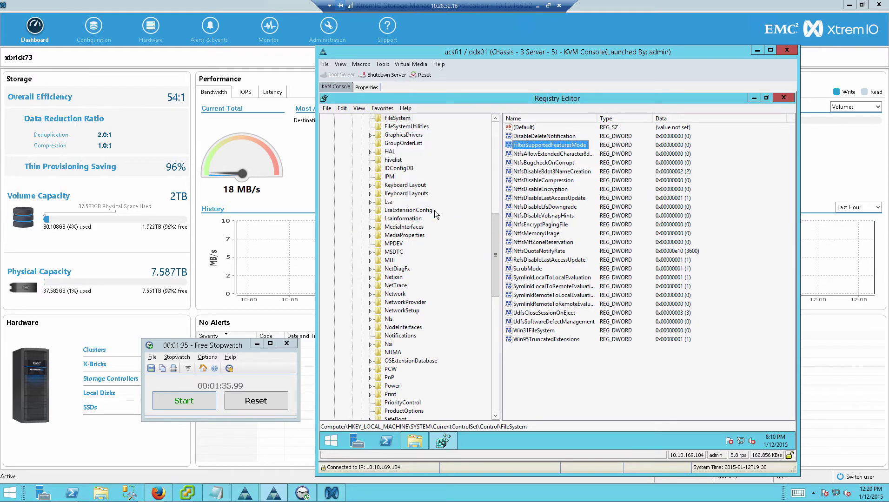
Restart the Windows server in the KVM console, giving Other (Unplanned) as the reason.
{"action": "left_click", "coordinate": [361, 64]}
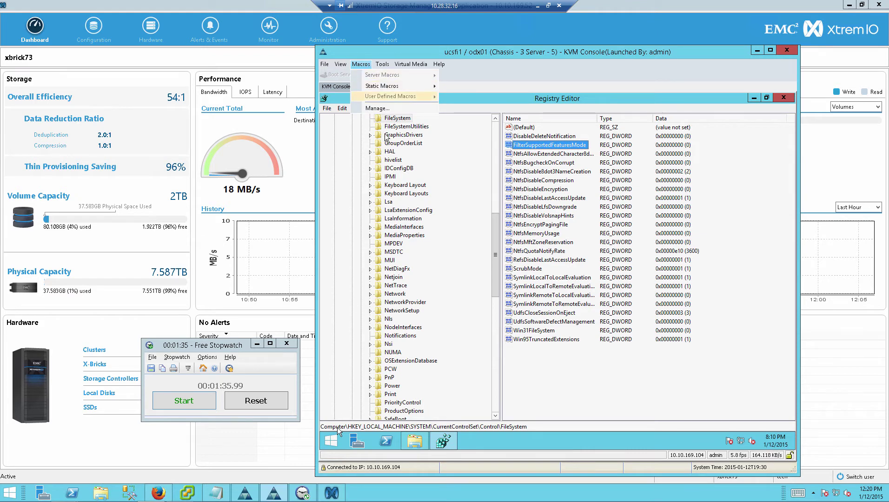
{"action": "left_click", "coordinate": [332, 442]}
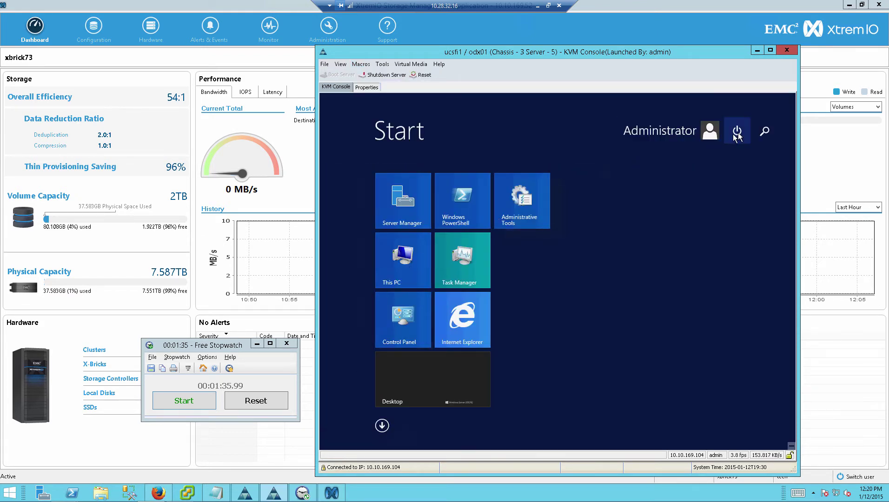
{"action": "left_click", "coordinate": [737, 131]}
{"action": "left_click", "coordinate": [721, 177]}
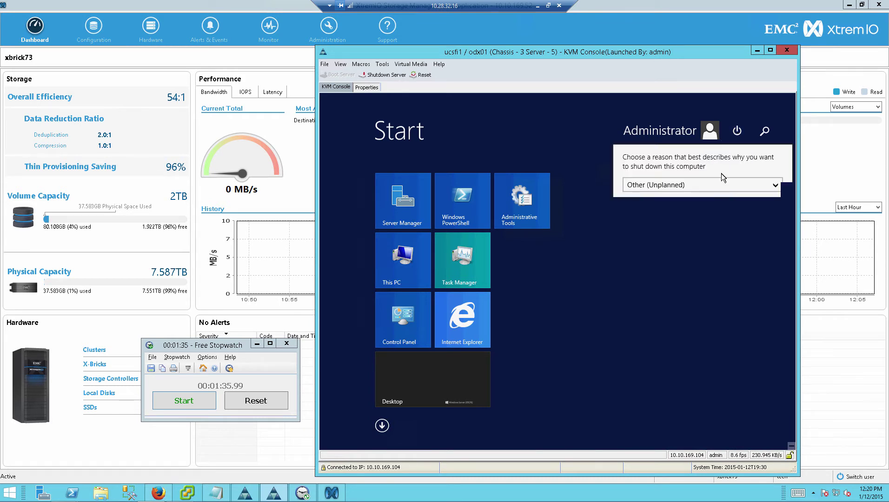
{"action": "left_click", "coordinate": [757, 208]}
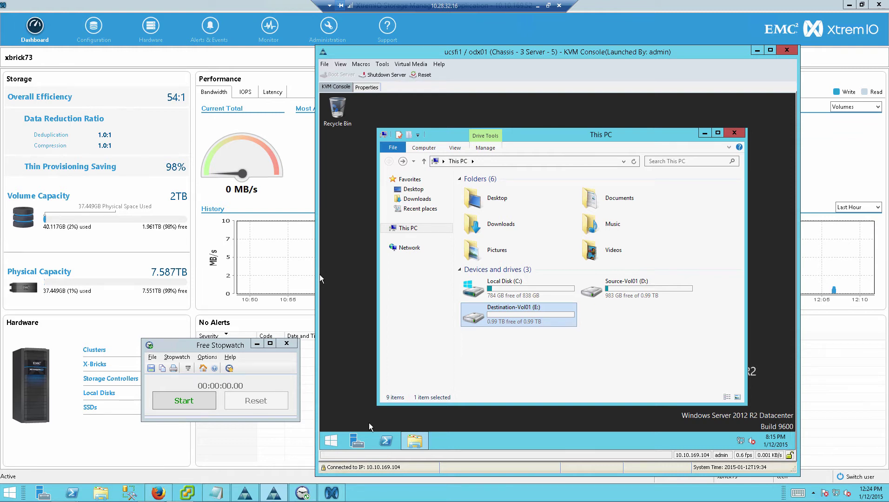
Copy the to-copy folder on Source-Vol01 (D:) to the clipboard and open the Destination-Vol01 (E:) volume.
{"action": "left_click", "coordinate": [517, 351]}
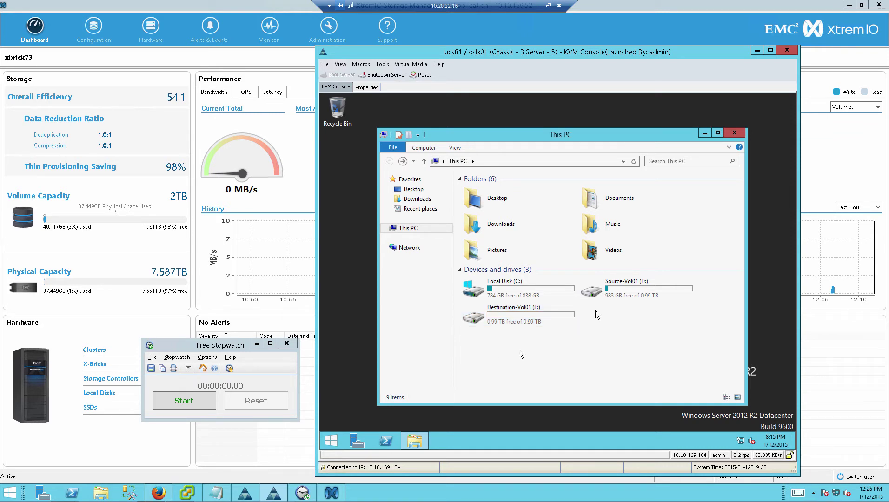
{"action": "double_click", "coordinate": [613, 292]}
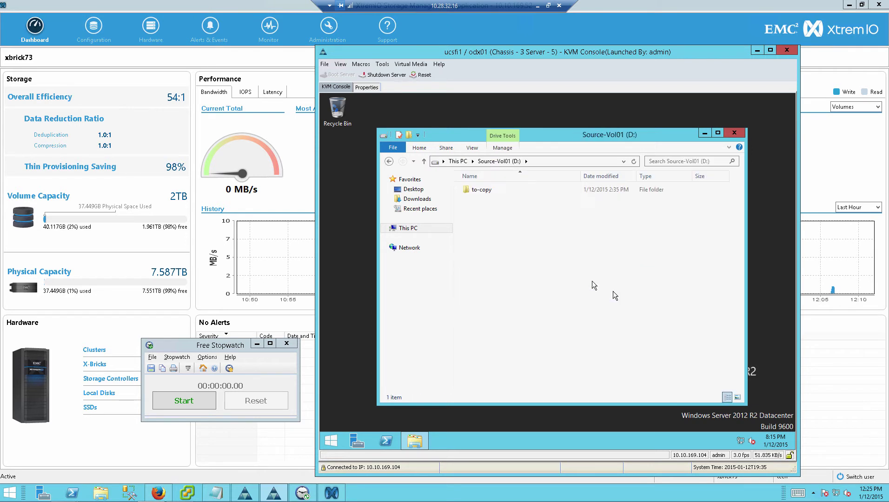
{"action": "right_click", "coordinate": [481, 189]}
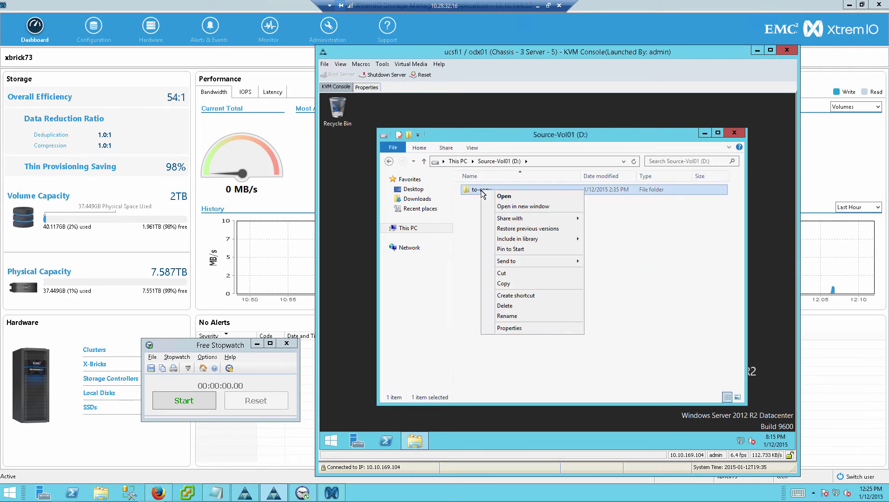
{"action": "left_click", "coordinate": [503, 284]}
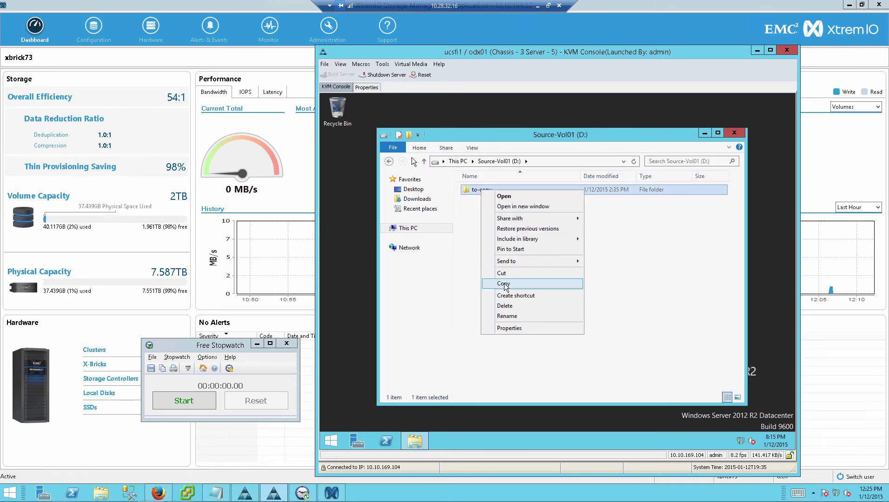
{"action": "left_click", "coordinate": [390, 162]}
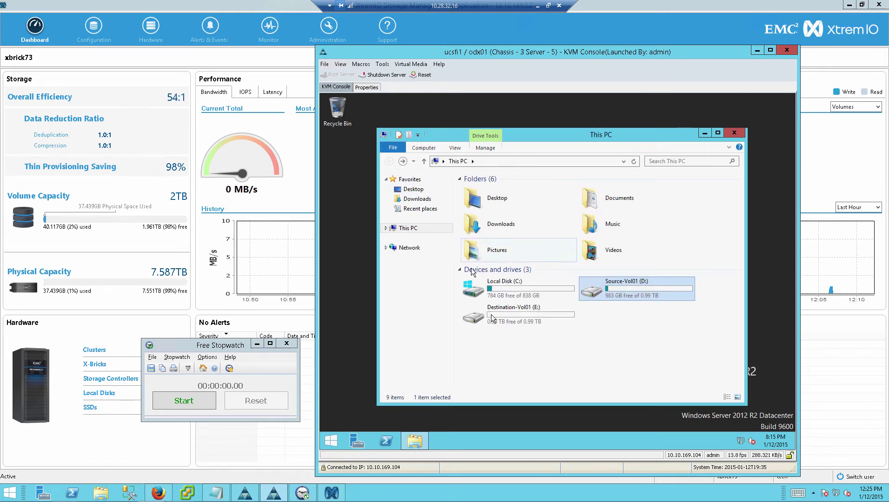
{"action": "double_click", "coordinate": [537, 319]}
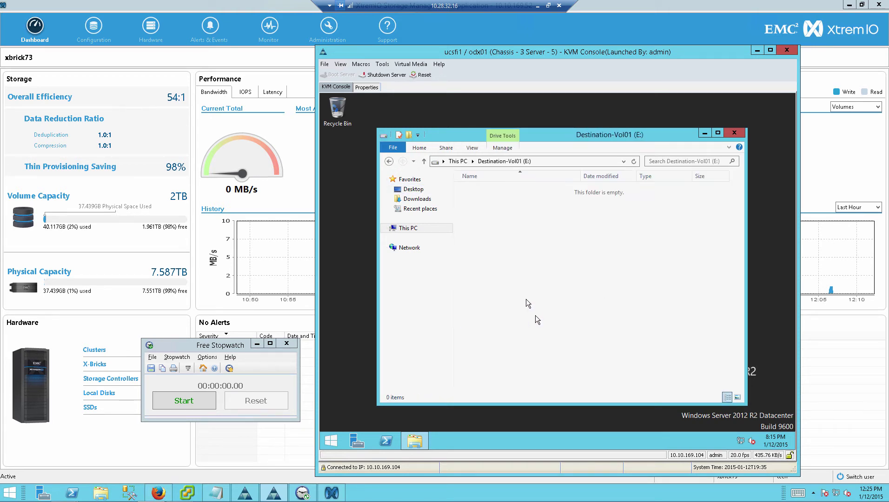
Paste the to-copy folder into Destination-Vol01 (E:) and time the copy with the stopwatch, stopping it when the copy finishes.
{"action": "right_click", "coordinate": [530, 239]}
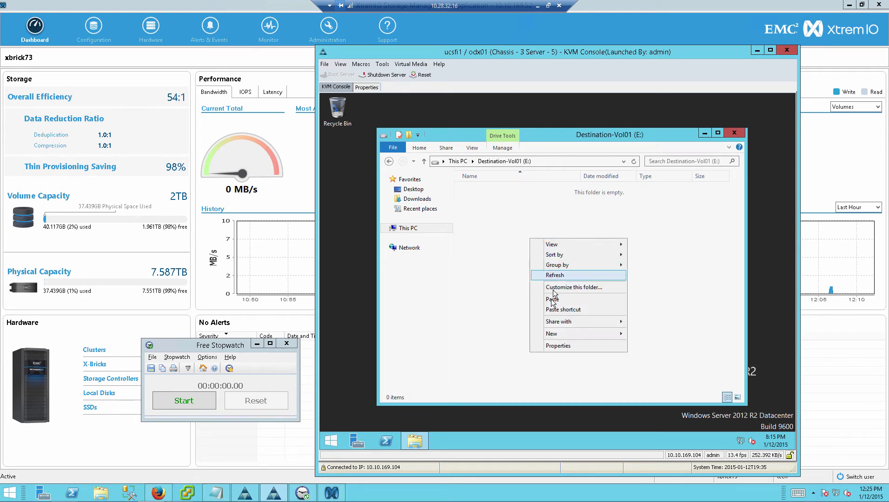
{"action": "left_click", "coordinate": [194, 402]}
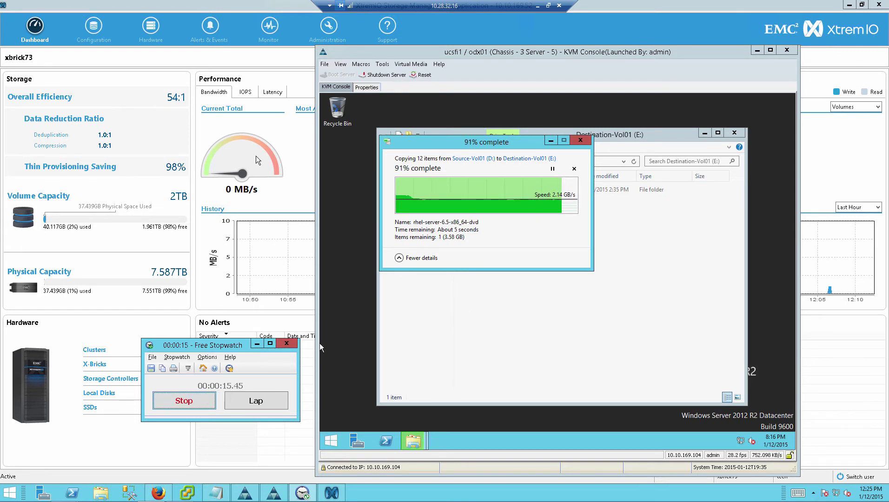
{"action": "left_click", "coordinate": [185, 402]}
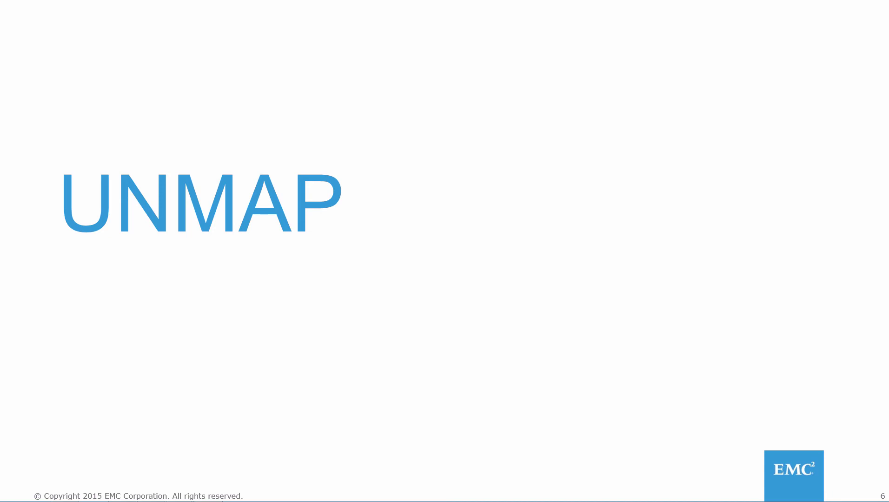
{"action": "key", "text": "Right"}
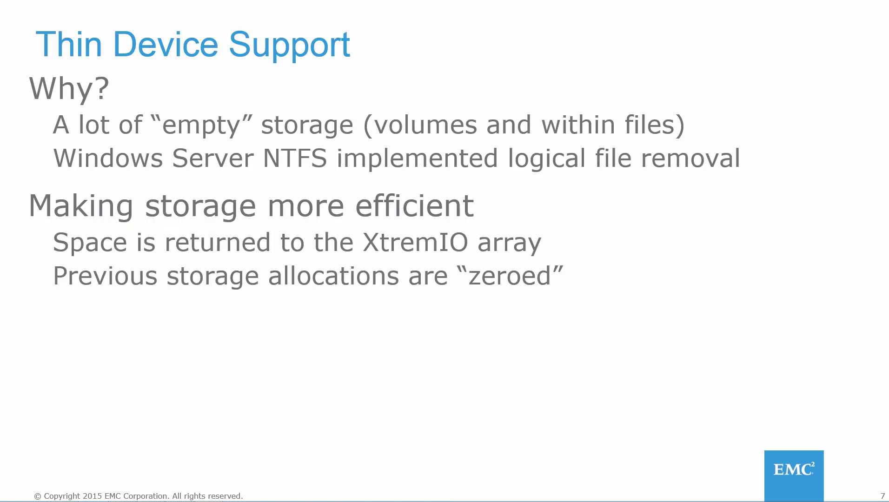